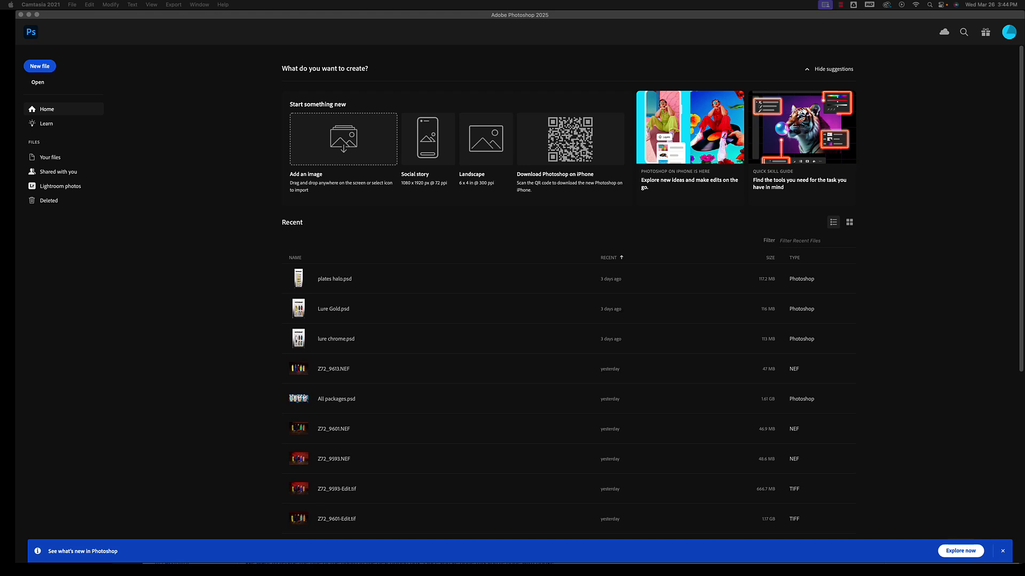
Open 01 Austin.jpg from the Finder city folder in Photoshop by dragging it to the Dock icon.
left_click_drag(1024, 188, 623, 184)
double_click(564, 216)
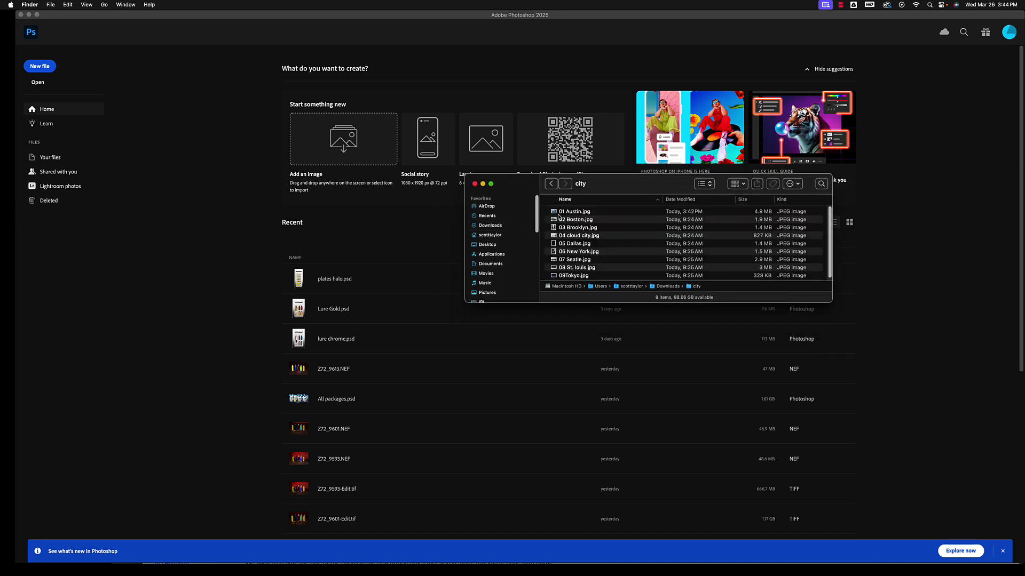
left_click_drag(831, 302, 864, 362)
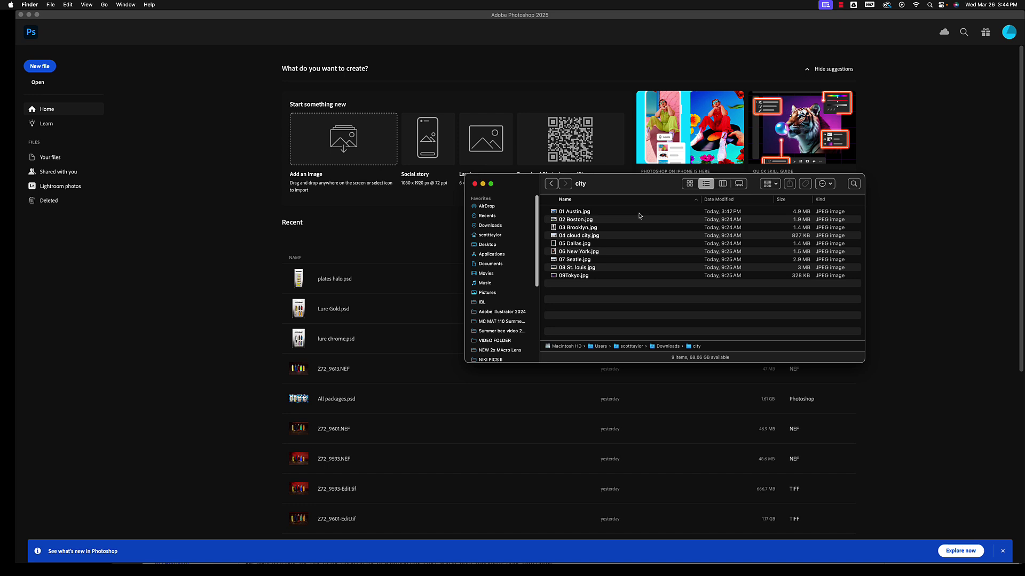
left_click(574, 213)
left_click_drag(577, 213, 474, 556)
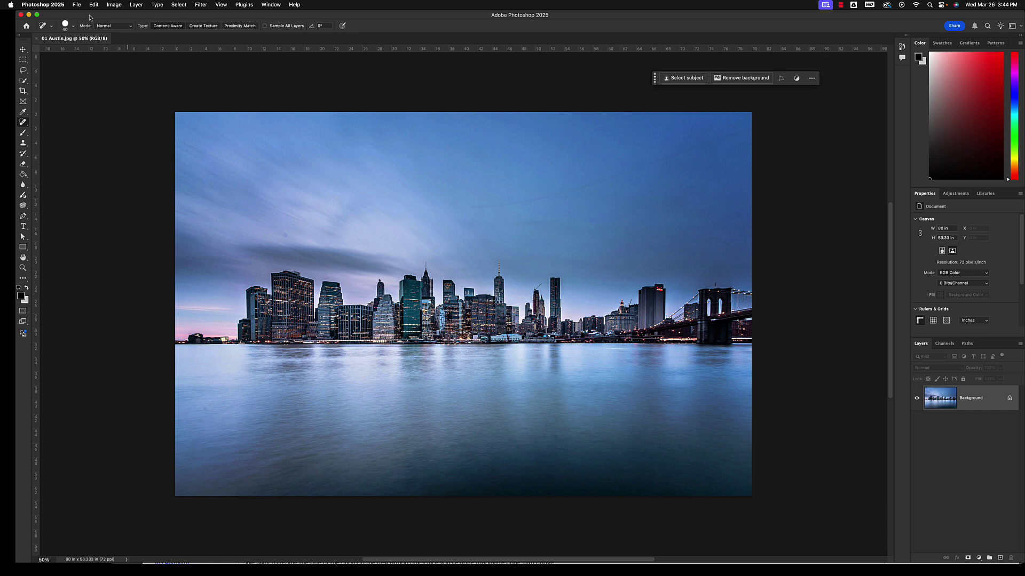
Open File Info for 01 Austin.jpg and review its Basic fields: Document Title Austin, Description Dallas.
left_click(77, 5)
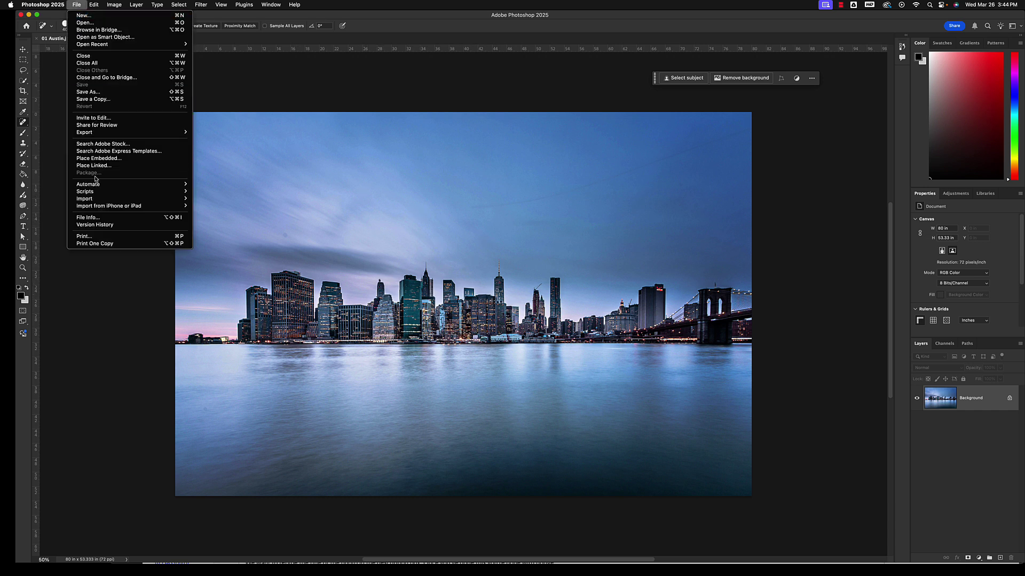
left_click(93, 219)
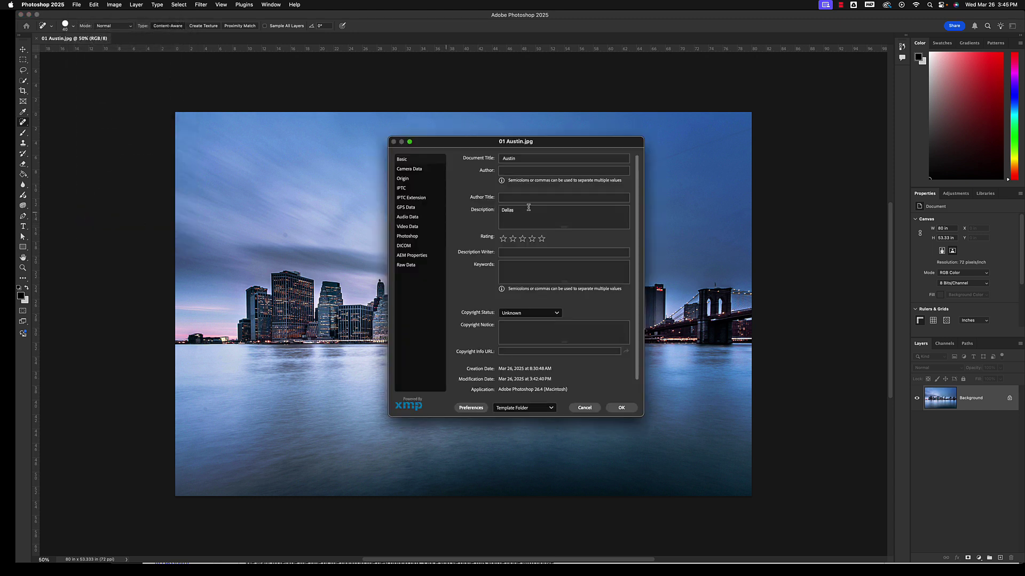
scroll(554, 268, "down", 1)
left_click(416, 170)
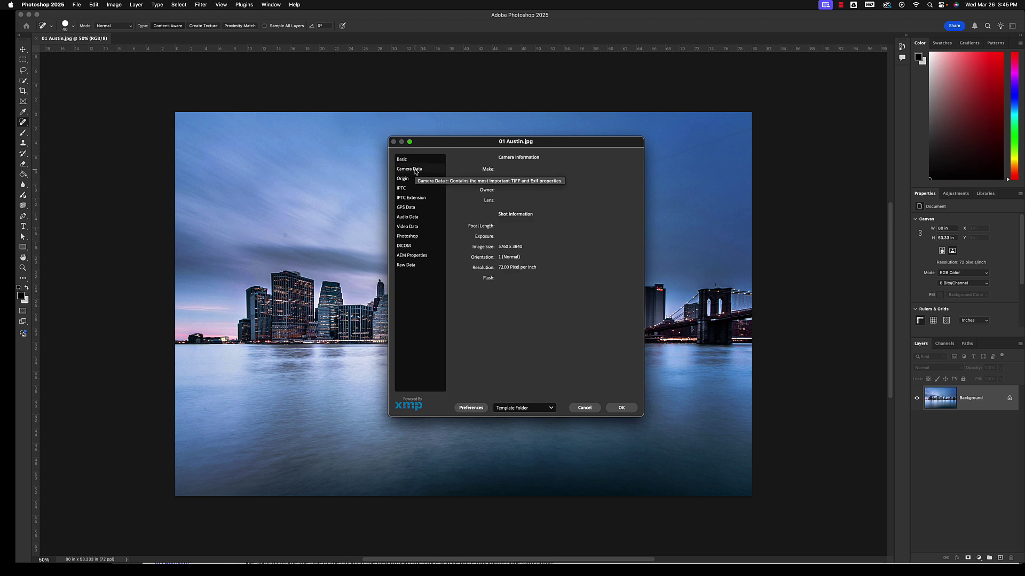
left_click(416, 163)
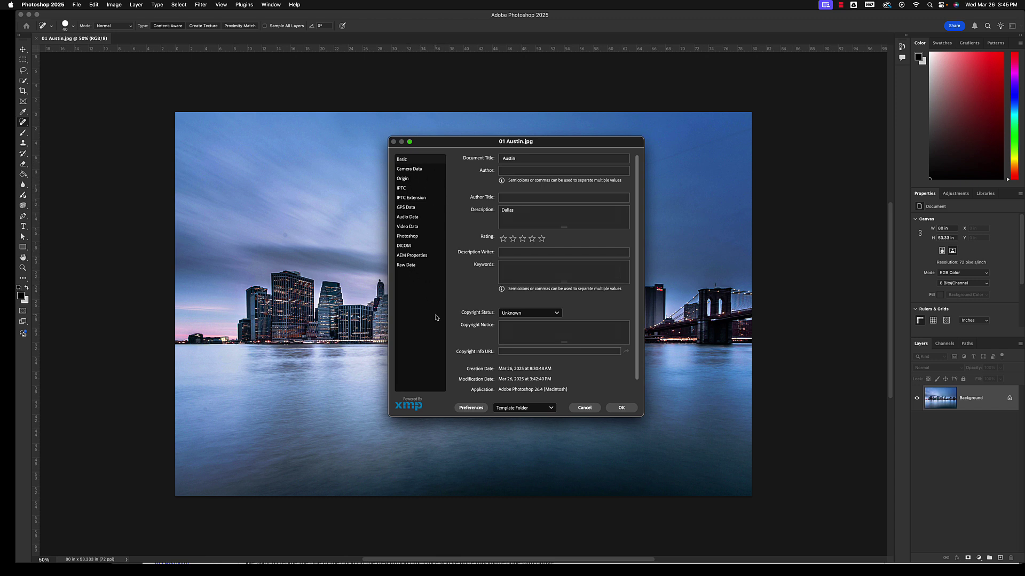
scroll(517, 307, "down", 1)
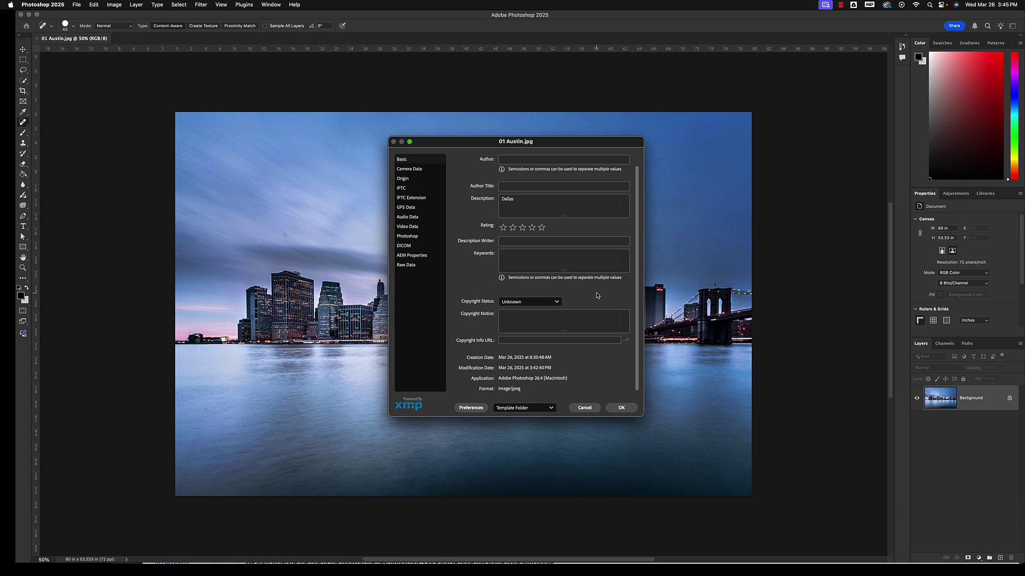
scroll(596, 294, "up", 1)
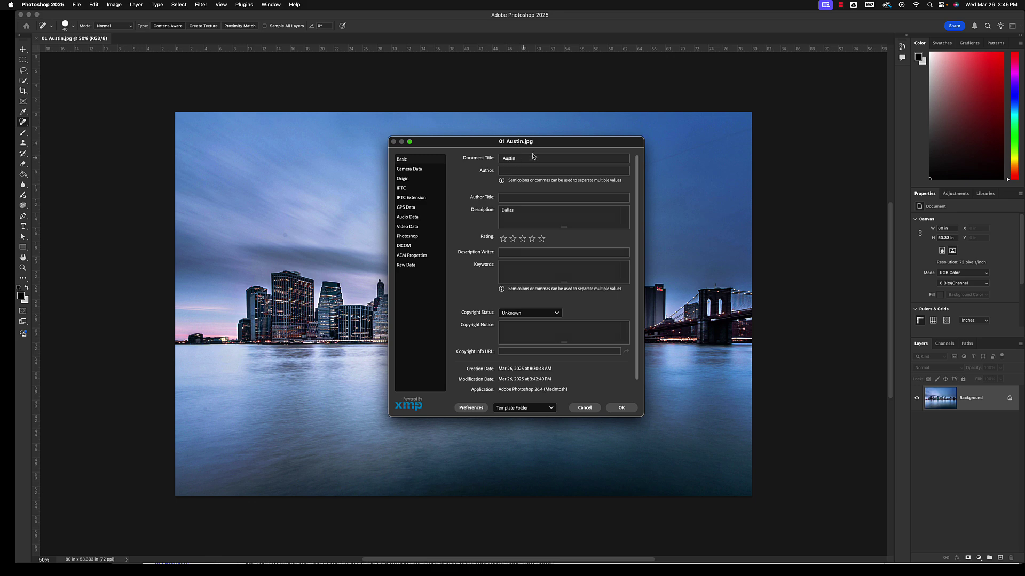
Replace the Description 'Dallas' with 'Austin' in File Info and confirm the change.
left_click_drag(555, 146, 578, 140)
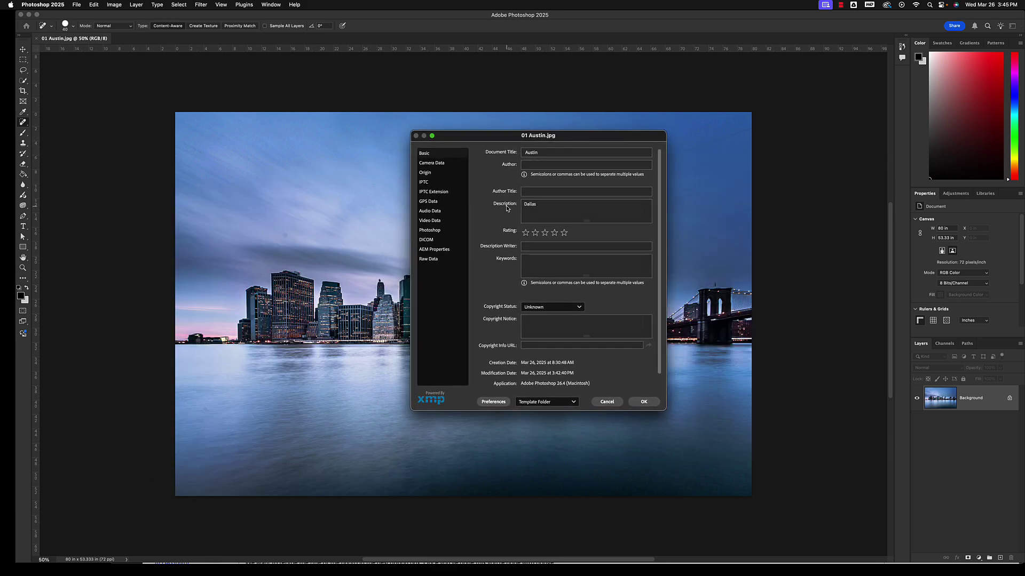
double_click(540, 206)
type("Austin")
left_click(643, 404)
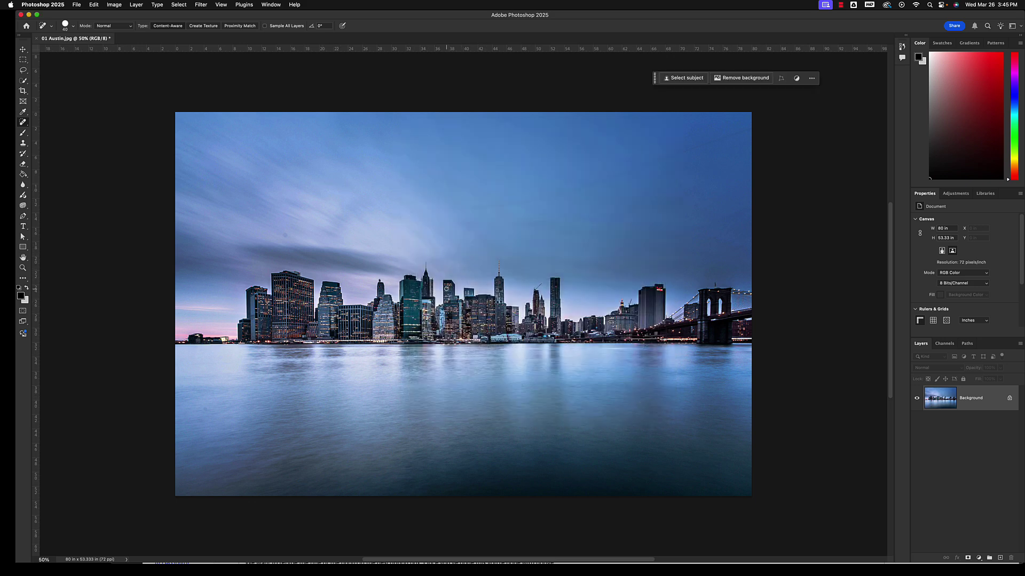
Save 01 Austin.jpg with the updated description and close the document.
left_click(77, 5)
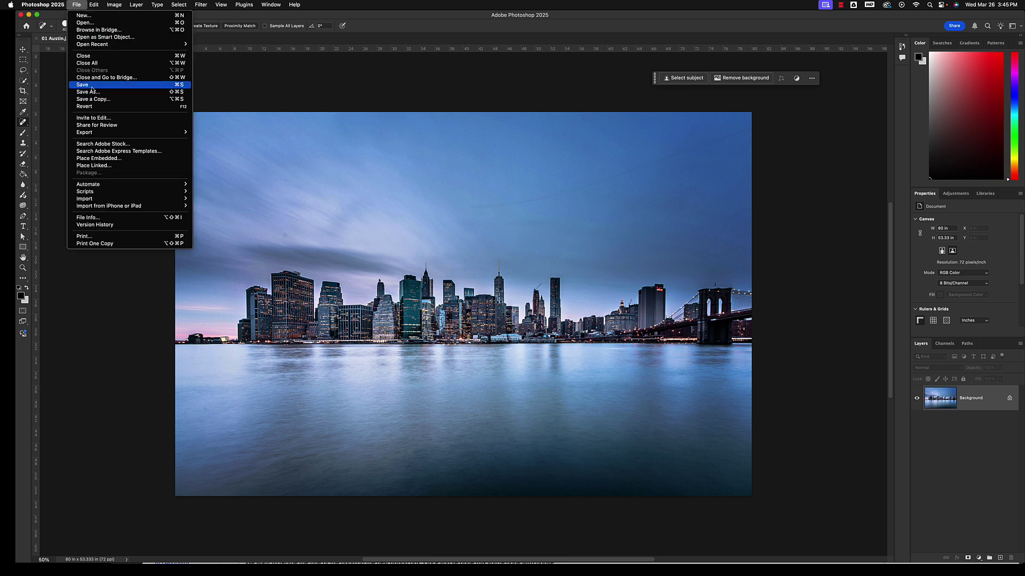
left_click(92, 89)
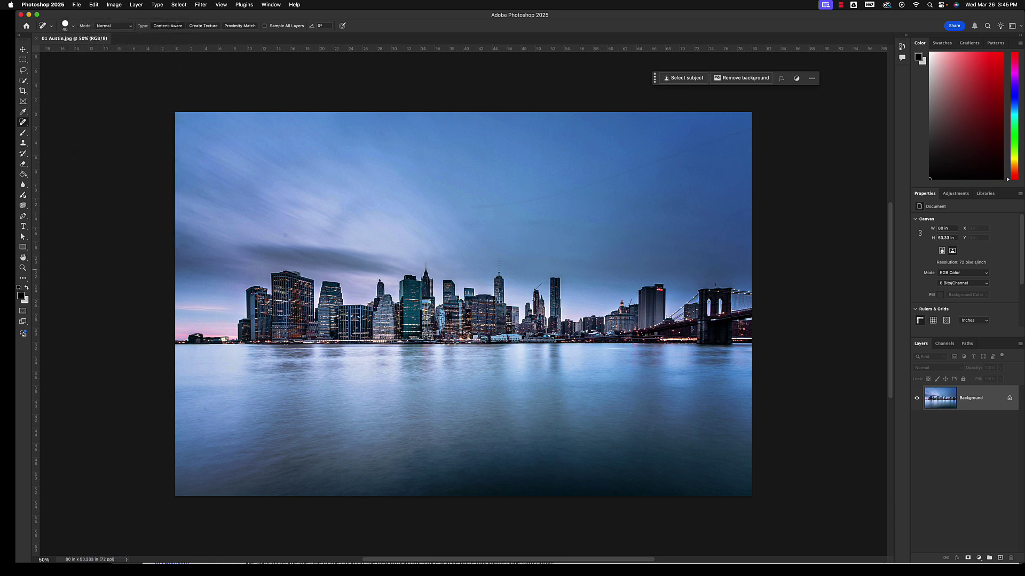
left_click(36, 39)
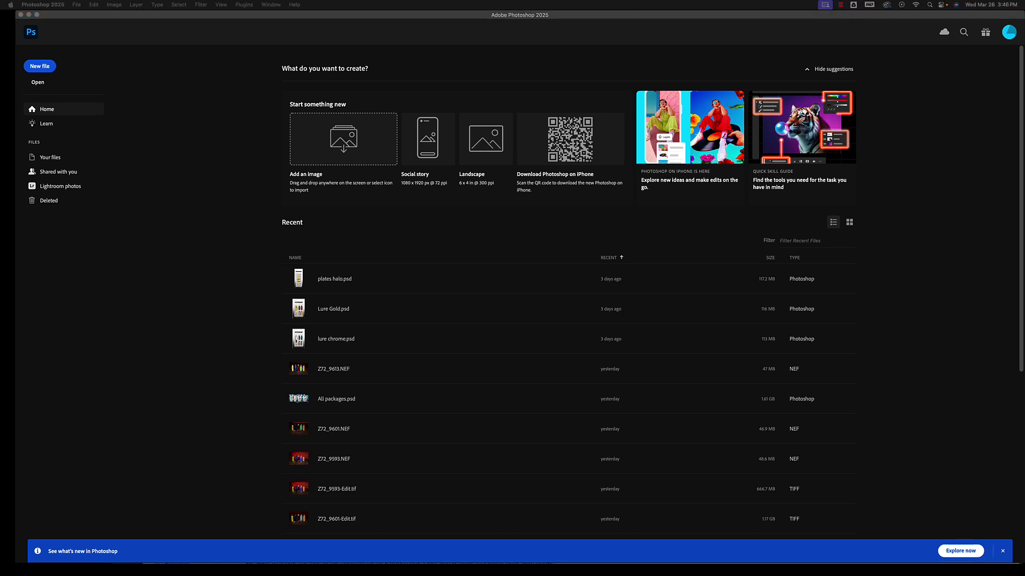
Reopen the updated 01 Austin.jpg, now modified at 3:45 PM, from the Finder city folder in Photoshop.
key("super+Tab")
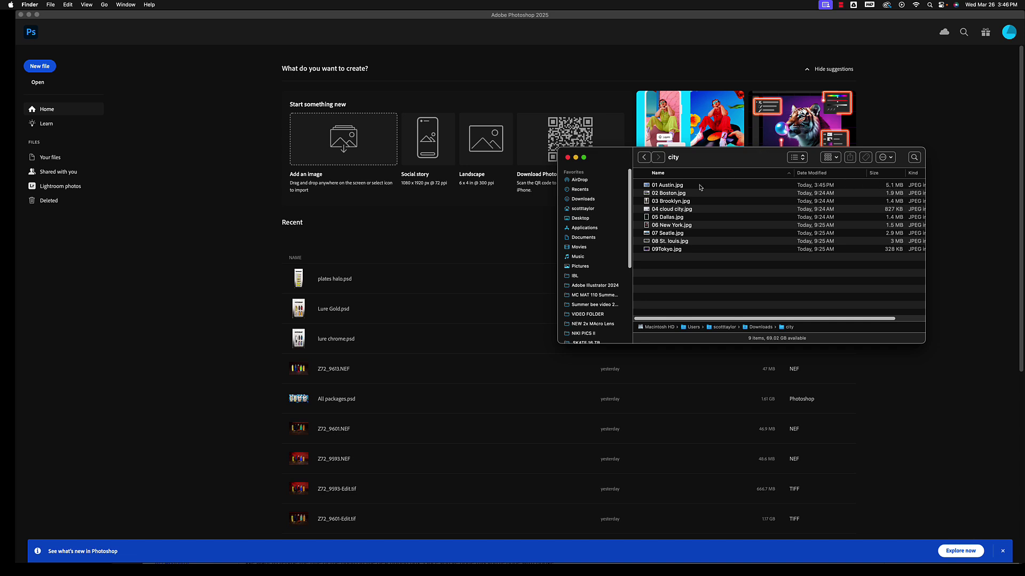
left_click_drag(672, 186, 470, 558)
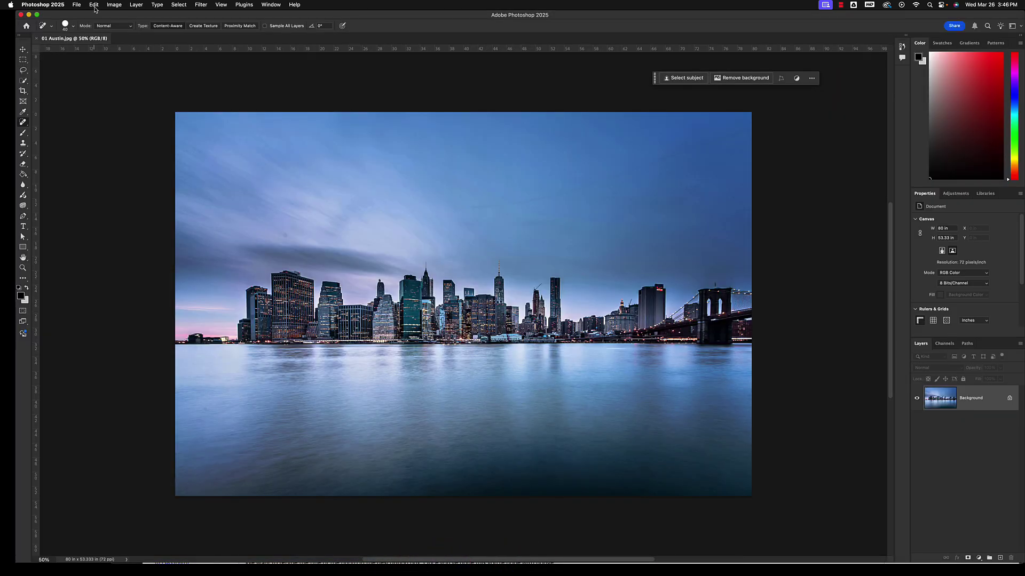
left_click(75, 5)
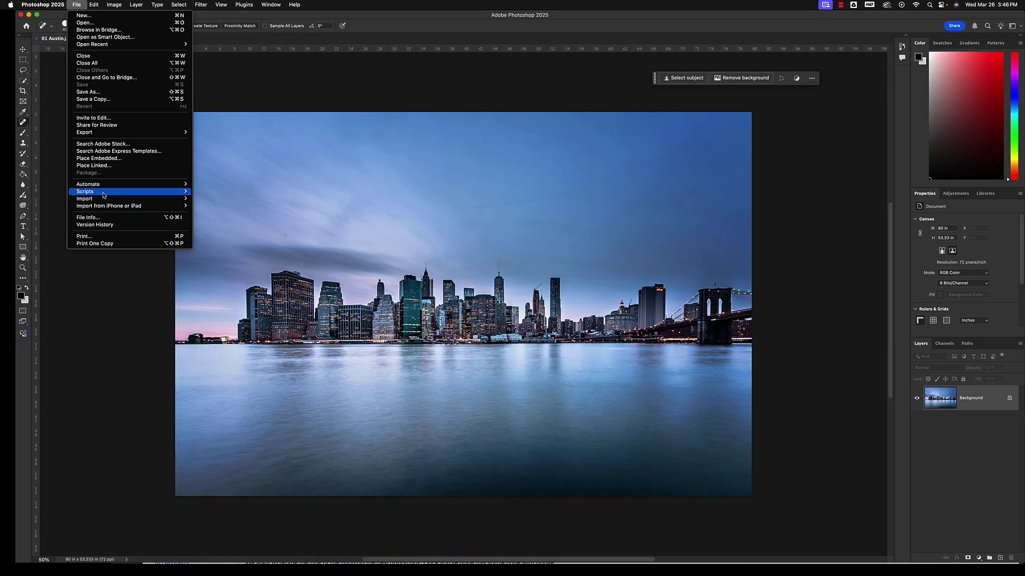
left_click(106, 218)
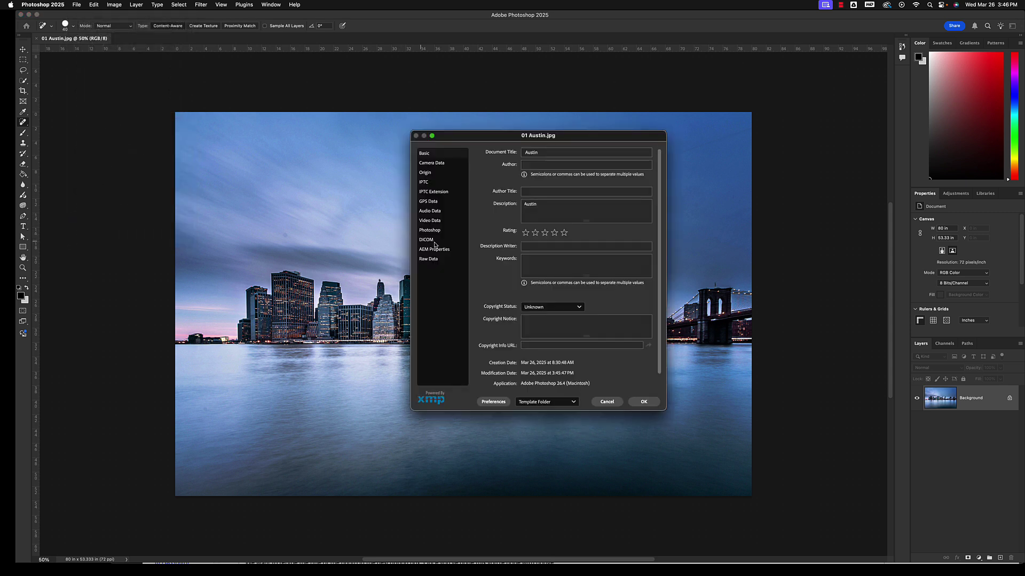
left_click(528, 209)
left_click(647, 405)
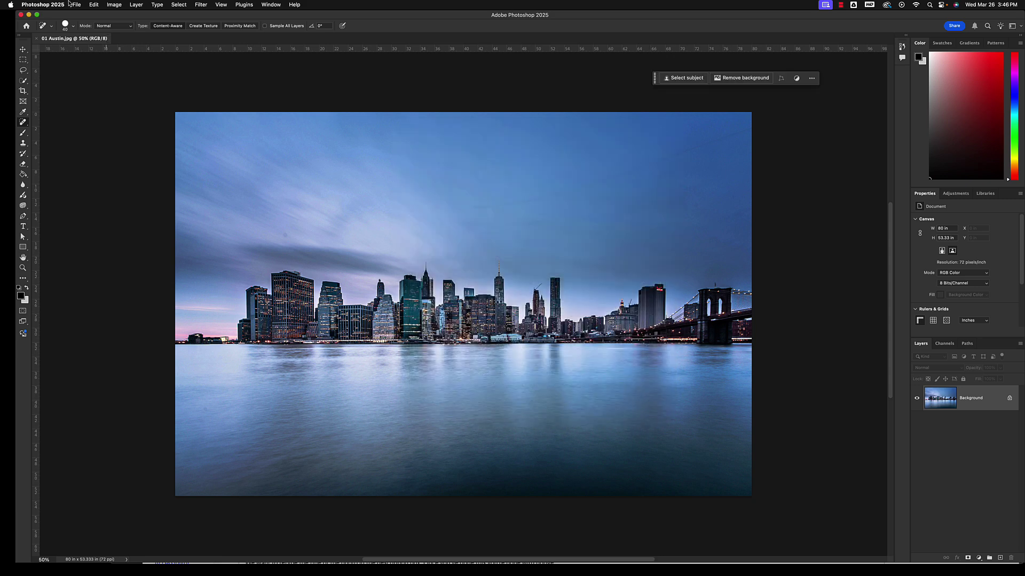
left_click(76, 5)
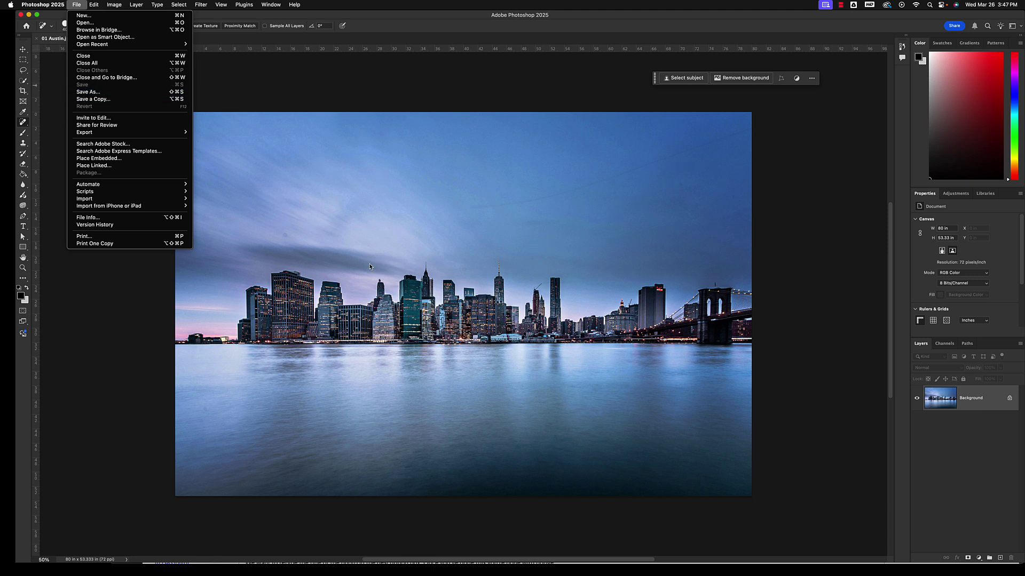
mouse_move(144, 137)
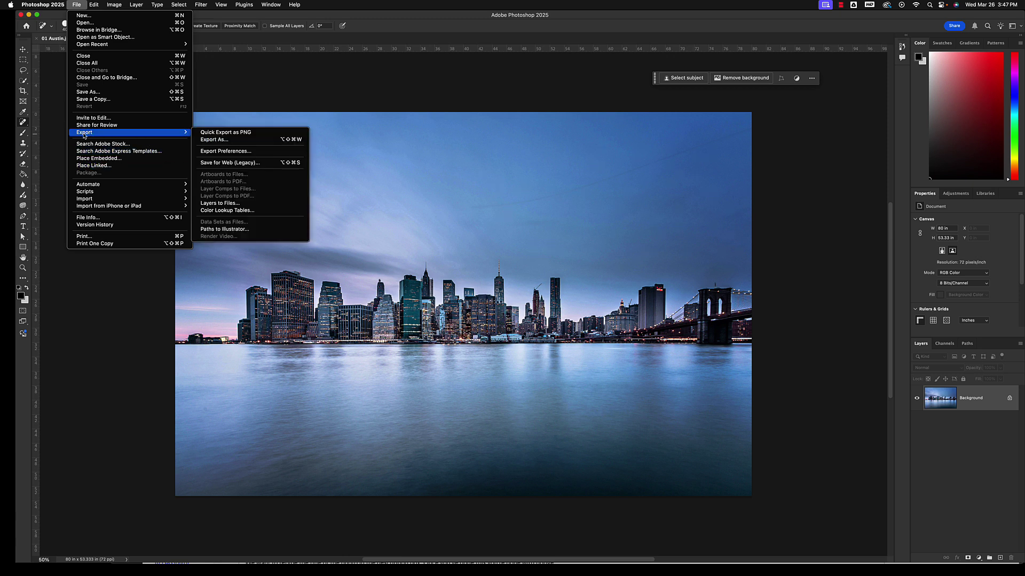
left_click(218, 140)
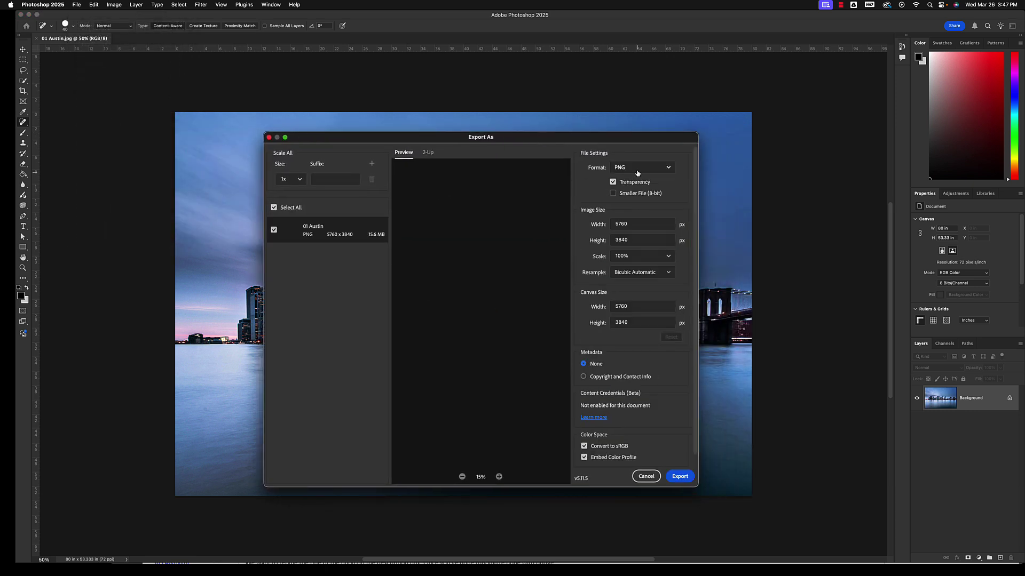
left_click(668, 168)
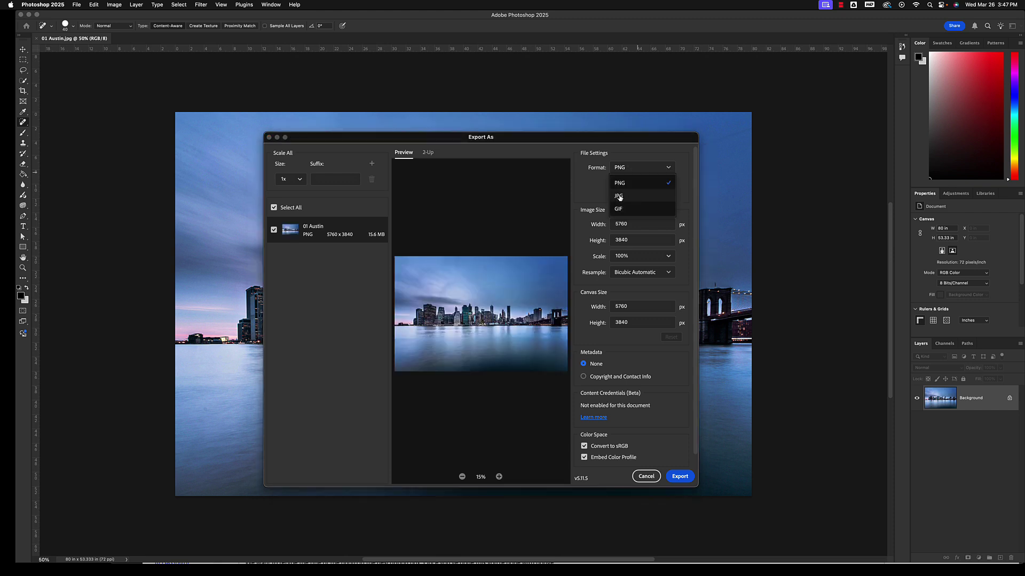
left_click(621, 196)
left_click_drag(662, 183, 643, 183)
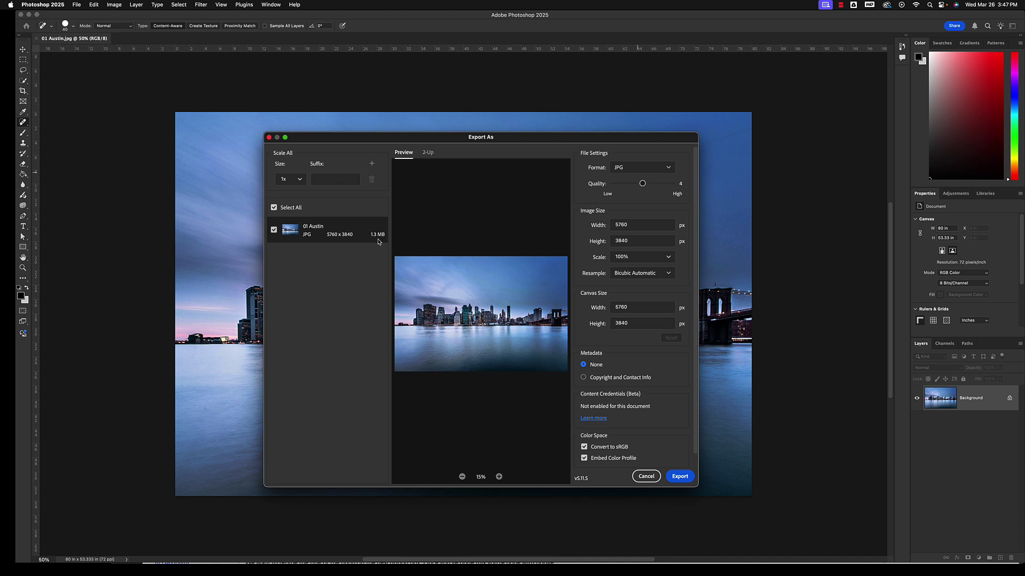
left_click(646, 476)
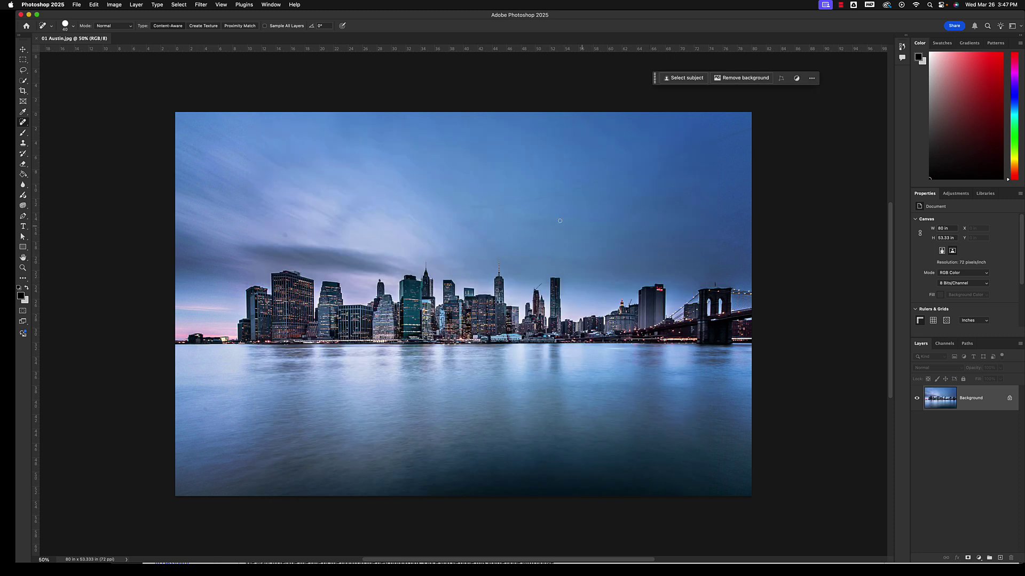